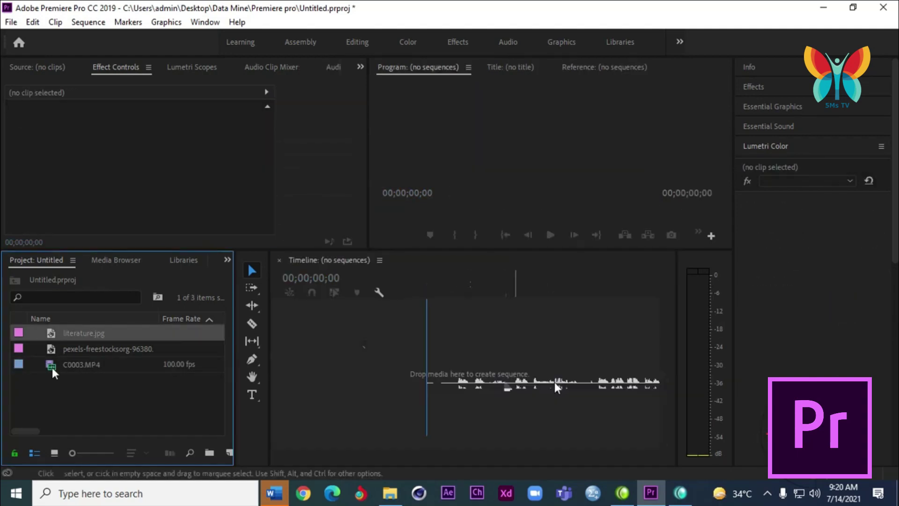
Create a C0003 sequence from C0003.MP4 and place the pexels image on V1 beneath the presenter on V2
left_click_drag(52, 367, 556, 386)
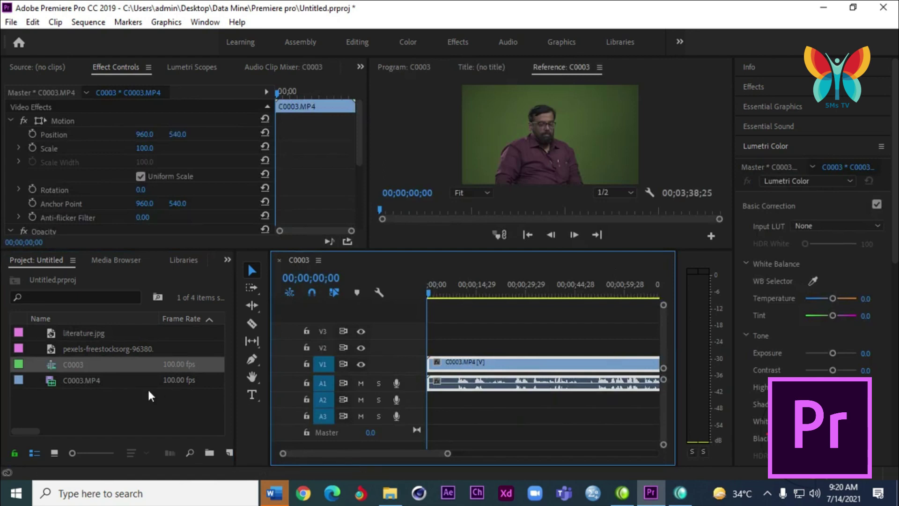
left_click(54, 350)
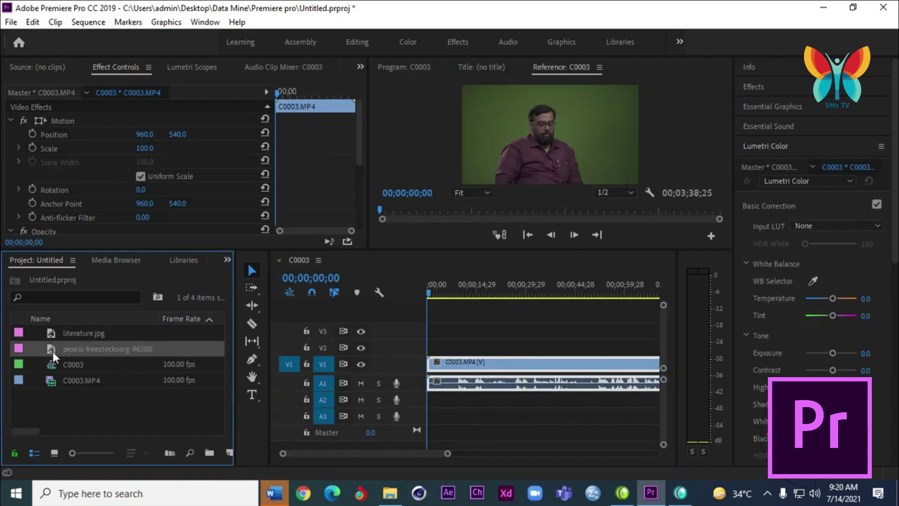
left_click_drag(52, 352, 431, 408)
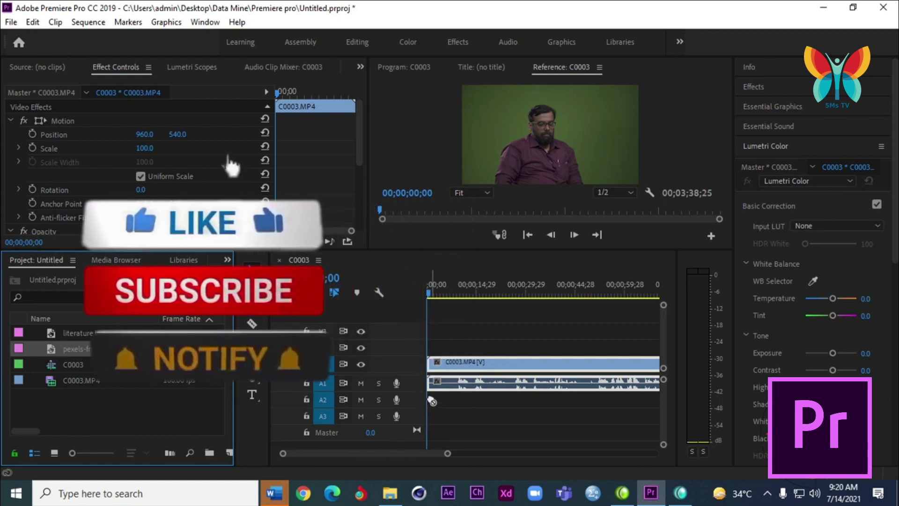
left_click(436, 387)
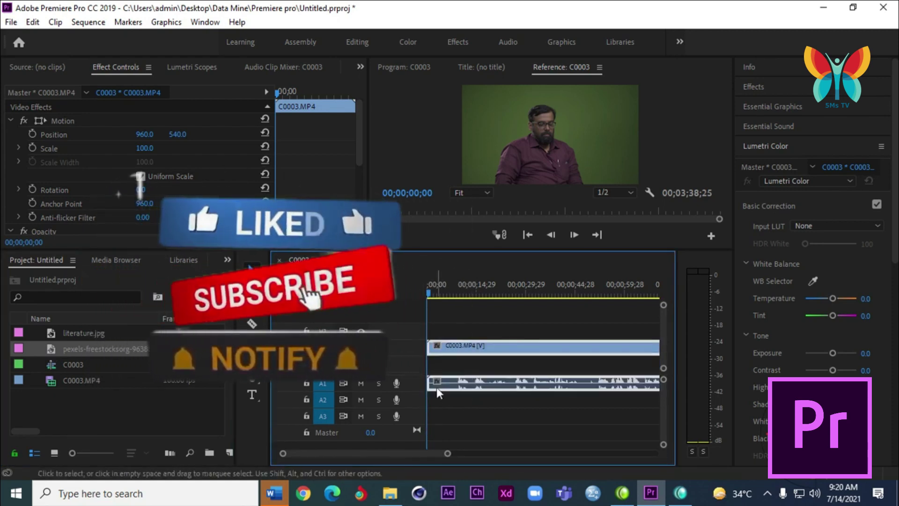
left_click_drag(108, 349, 461, 365)
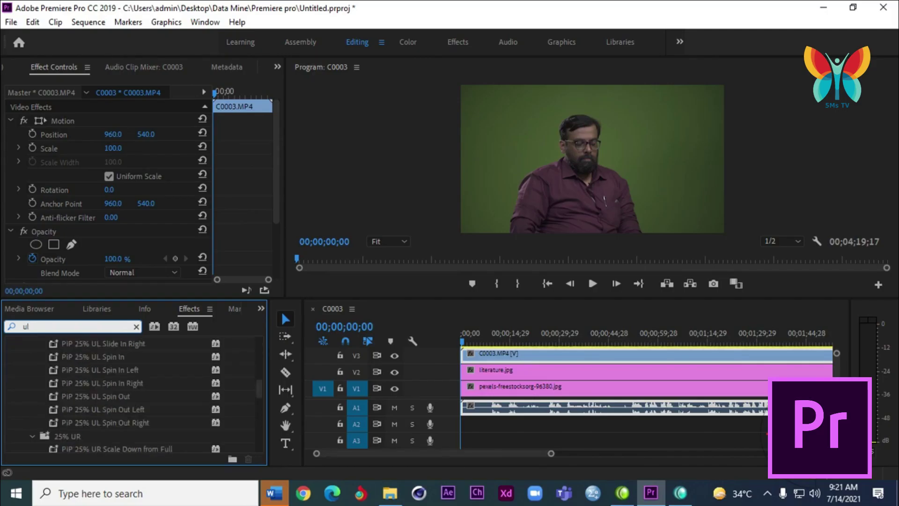
Search Effects for 'ultra' and drop Ultra Key onto the C0003.MP4 clip on V3
type("r")
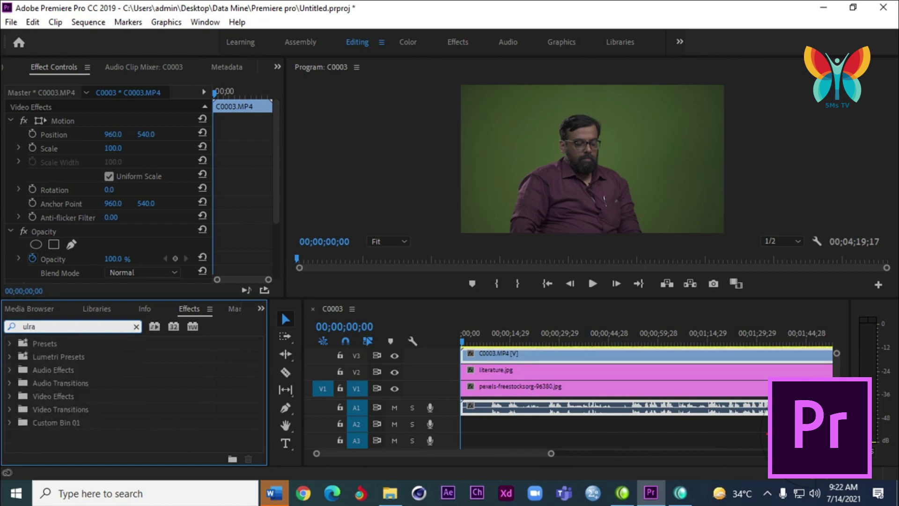
key("BackSpace")
type("t")
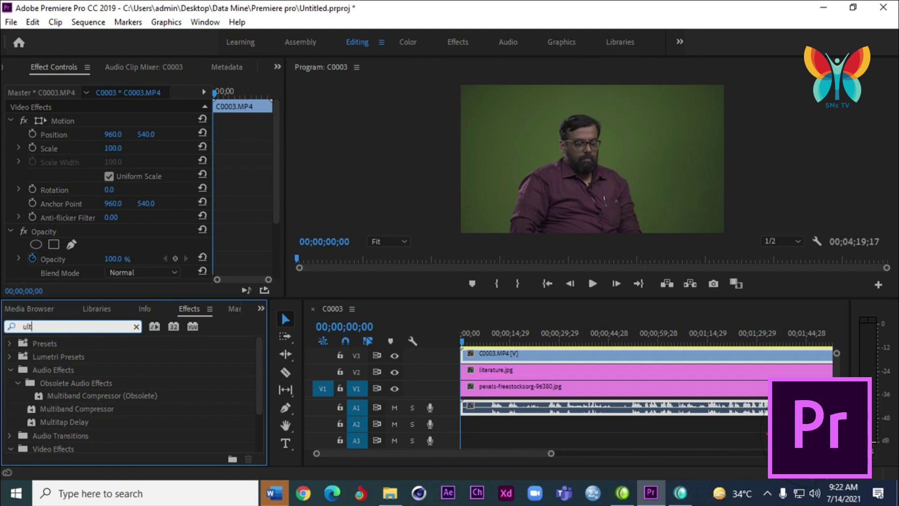
type("ra")
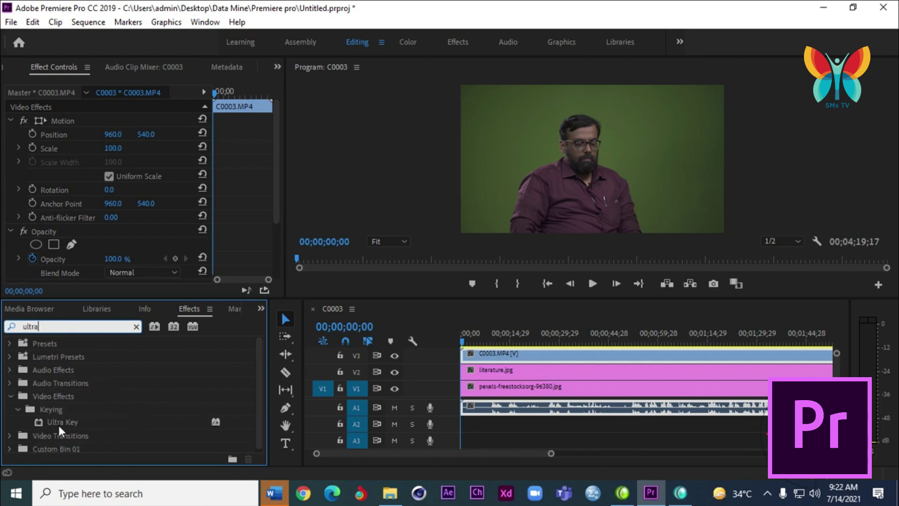
left_click_drag(41, 423, 537, 354)
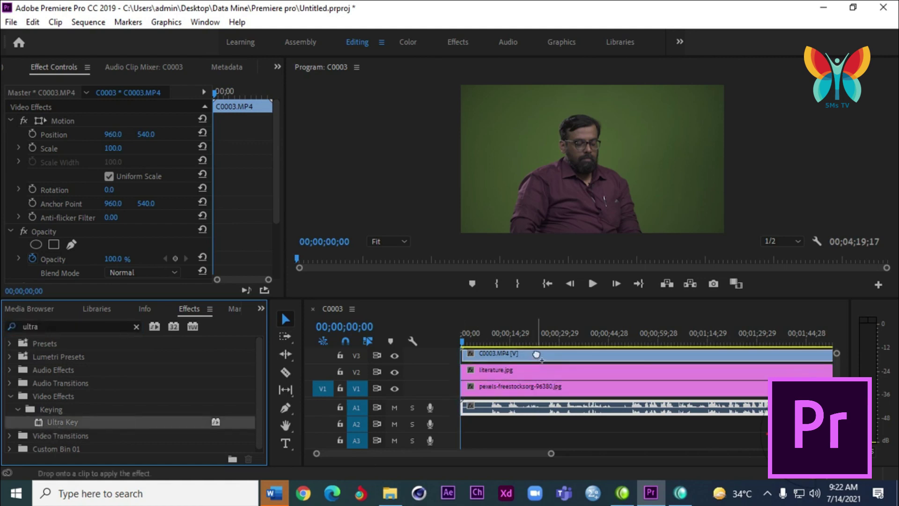
left_click_drag(536, 354, 537, 354)
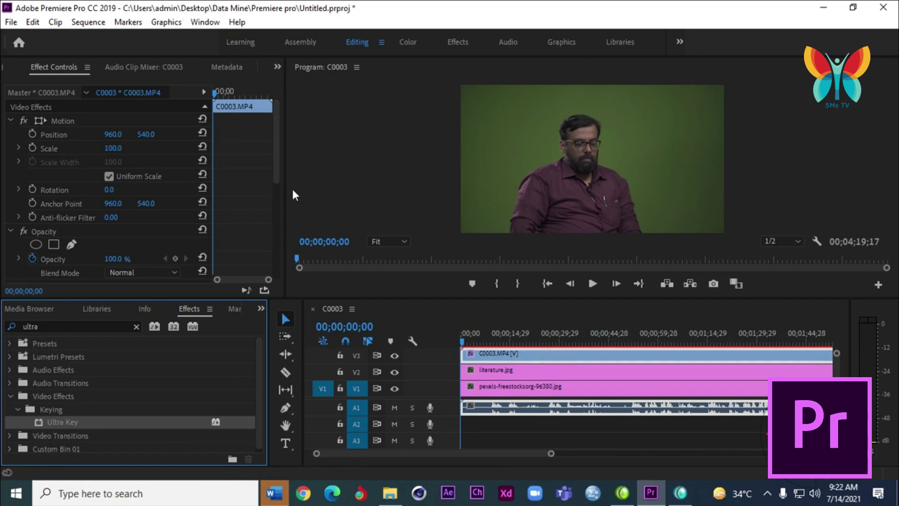
Sample the green backdrop as Ultra Key's Key Color so the background image shows through
left_click_drag(276, 180, 276, 225)
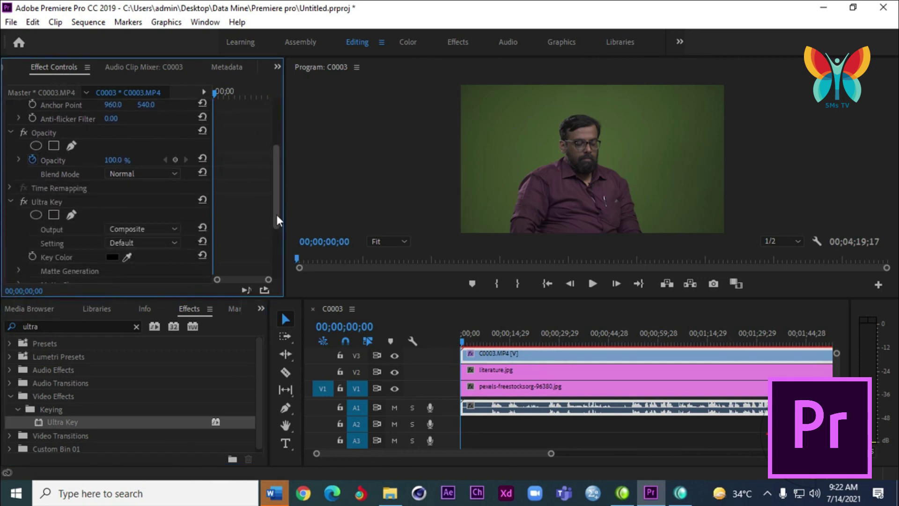
left_click_drag(276, 212, 280, 255)
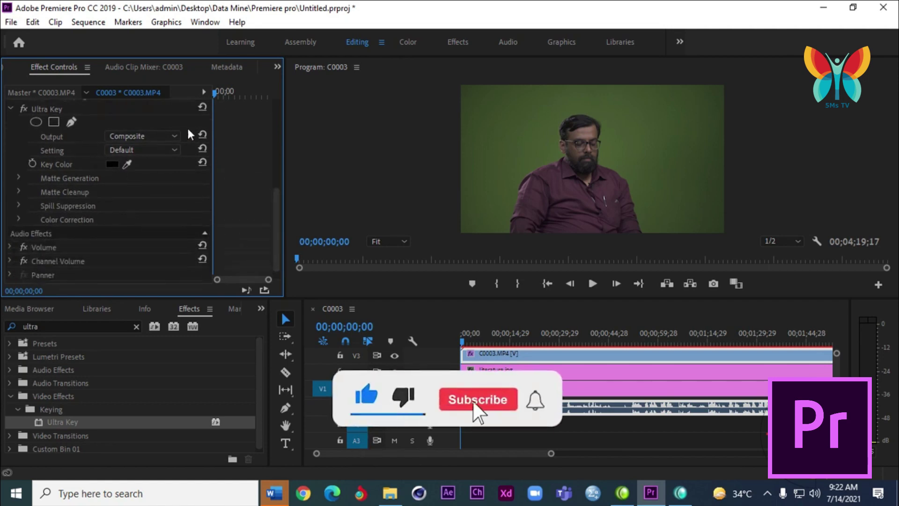
left_click_drag(132, 164, 467, 172)
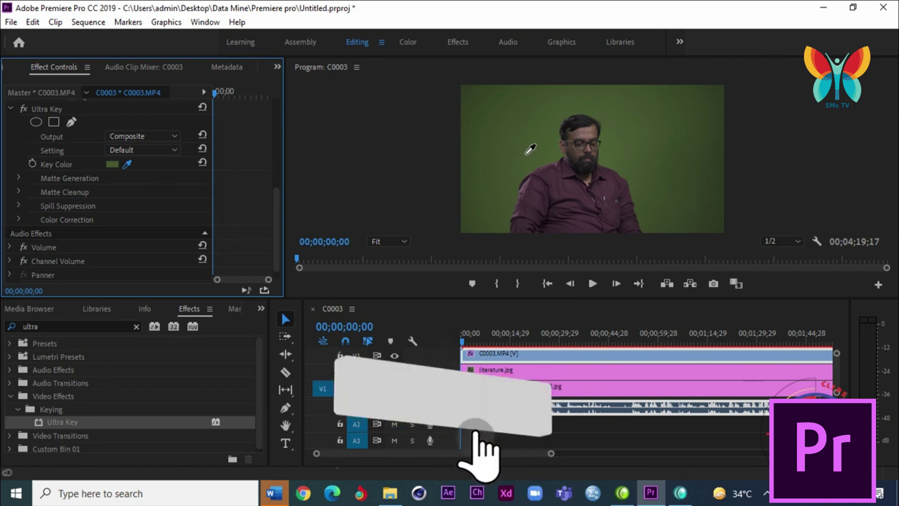
left_click(526, 154)
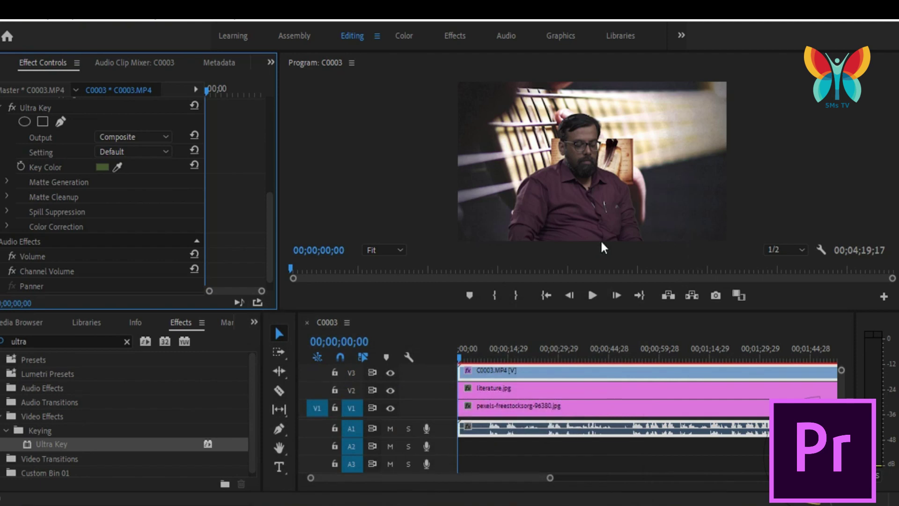
Switch Ultra Key's Output to Alpha Channel to view the black-and-white matte
left_click(167, 137)
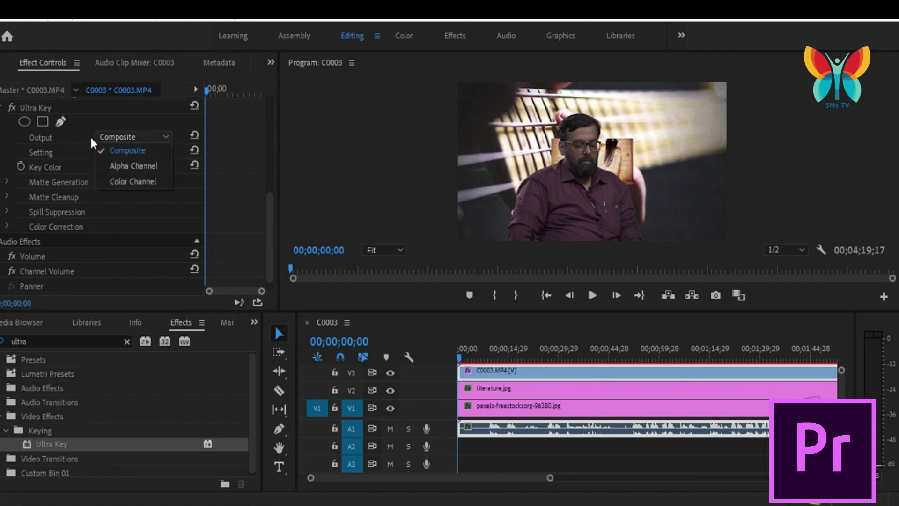
left_click(137, 166)
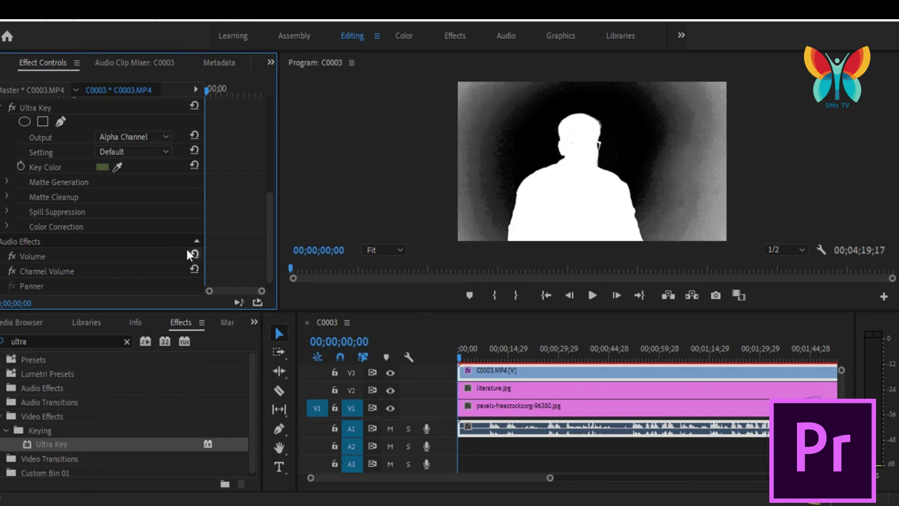
scroll(269, 238, "down", 1)
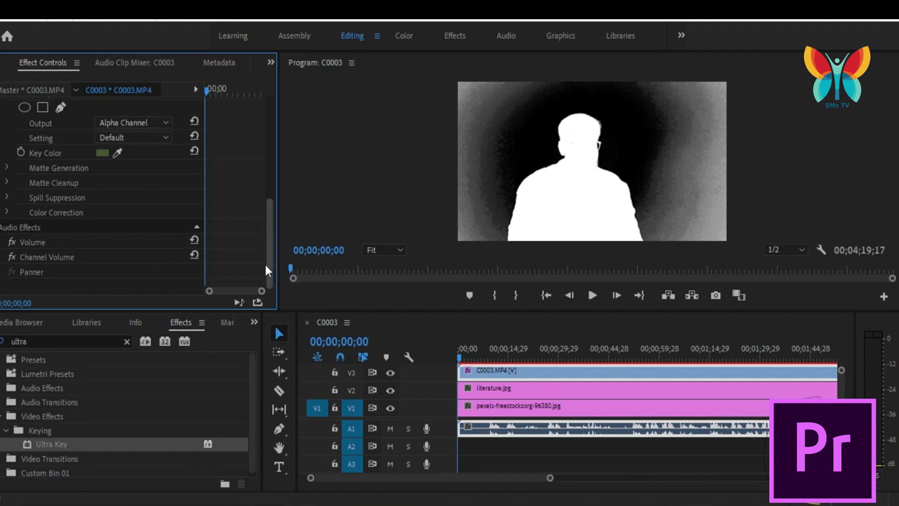
Expand Matte Generation and tune it to Transparency 68, Highlight 11, Shadow 55, Pedestal 100
left_click_drag(268, 243, 269, 223)
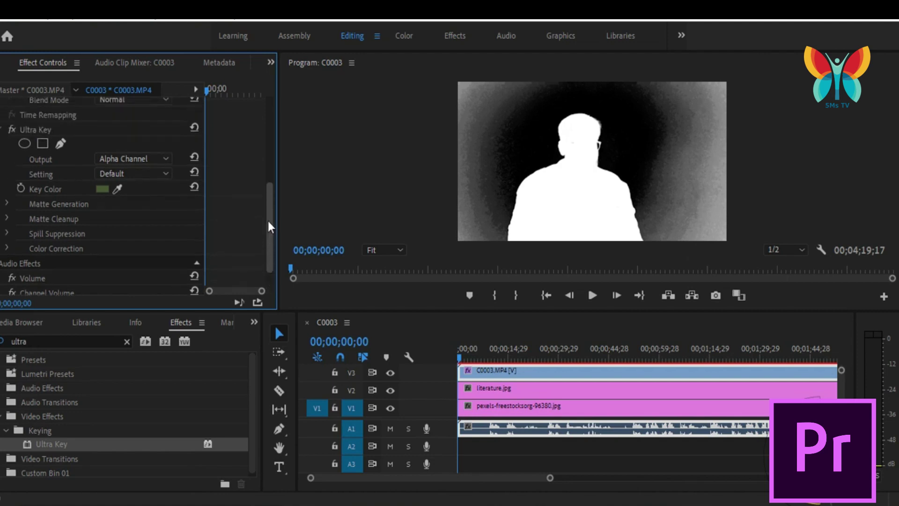
left_click(7, 204)
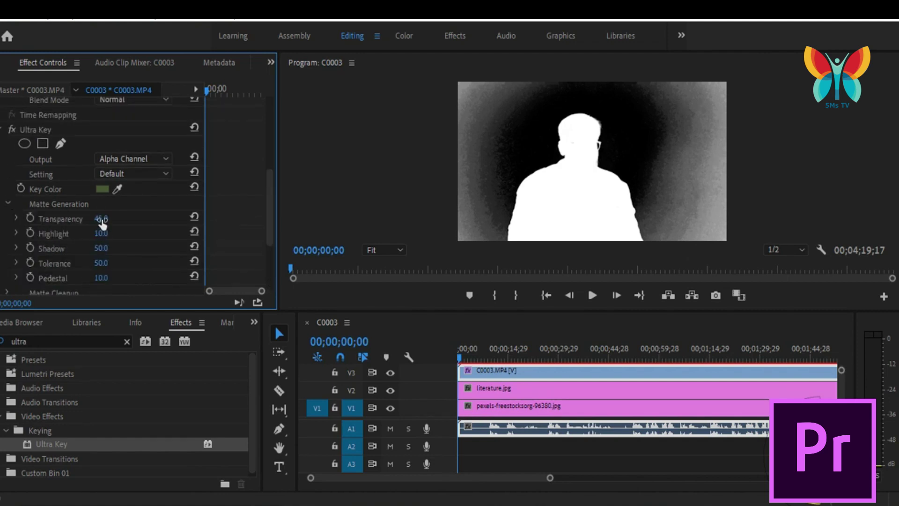
mouse_move(101, 219)
left_mouse_down()
mouse_move(95, 230)
mouse_move(133, 239)
left_mouse_up()
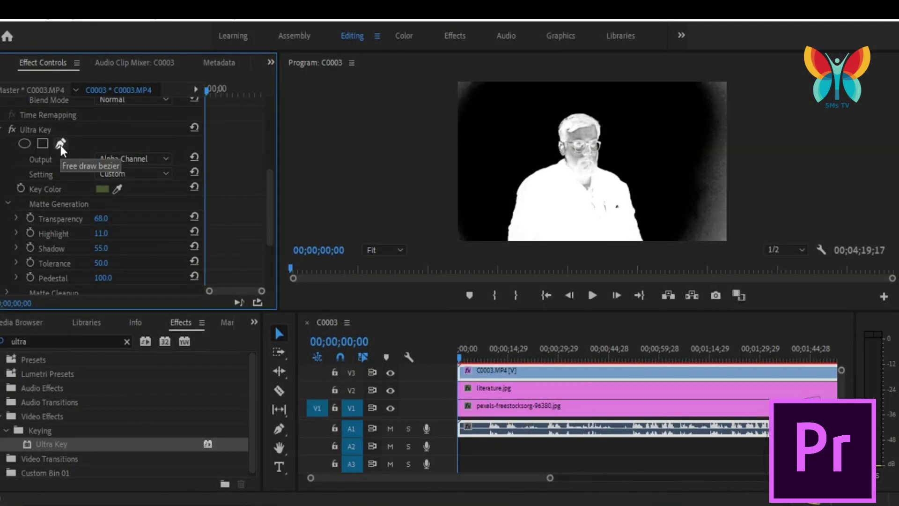
Draw a closed seven-point free-draw bezier mask around the presenter in the Program monitor
left_click(60, 143)
left_click(490, 238)
left_click(498, 174)
left_click(520, 108)
left_click(624, 105)
left_click(662, 167)
left_click(665, 221)
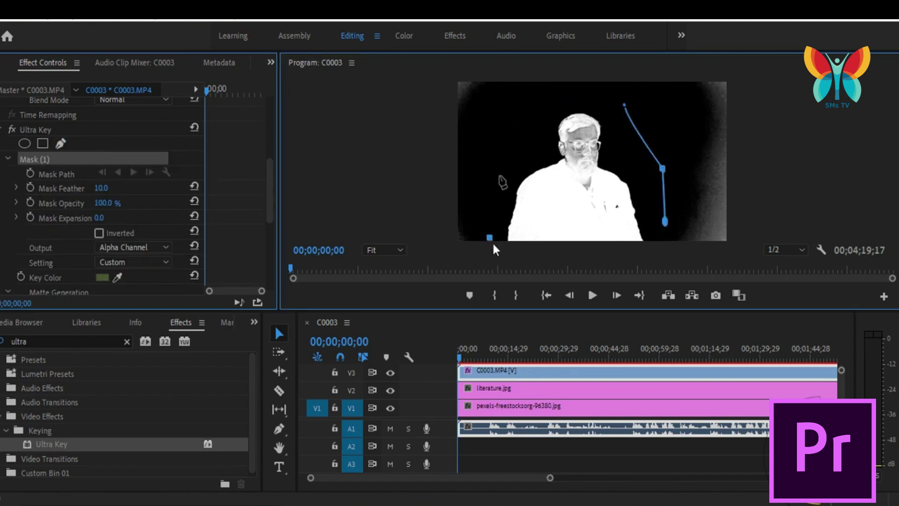
left_click(655, 238)
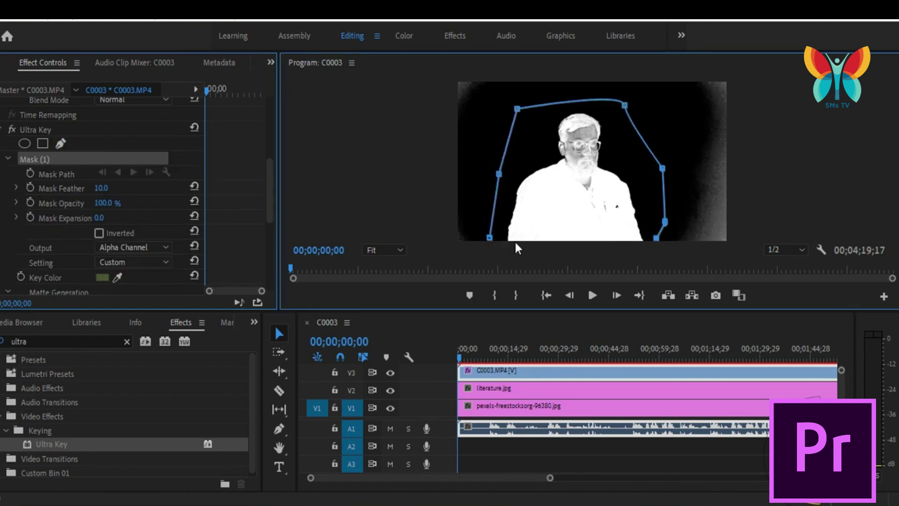
left_click(489, 238)
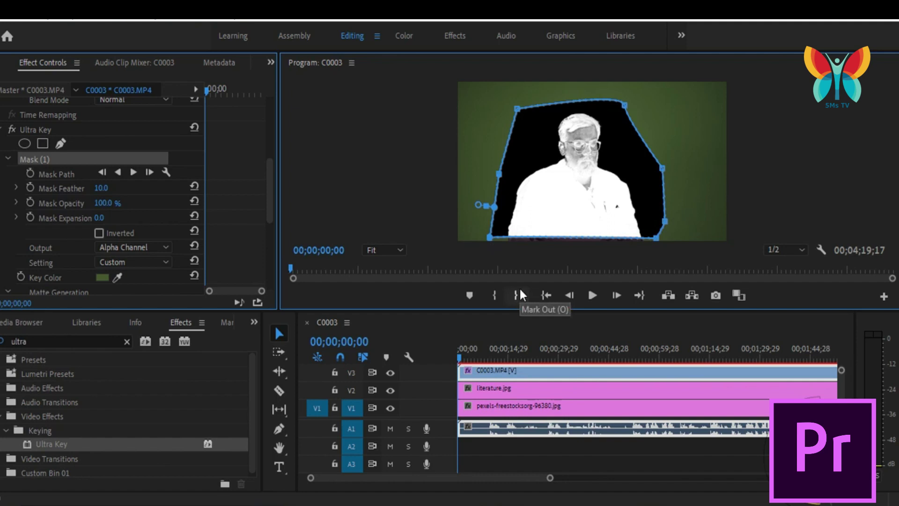
mouse_move(268, 202)
left_mouse_down()
mouse_move(278, 184)
mouse_move(280, 218)
left_mouse_up()
Lower Ultra Key's matte Transparency from 68 to 52 and add a second mask, Mask (2)
left_click(167, 190)
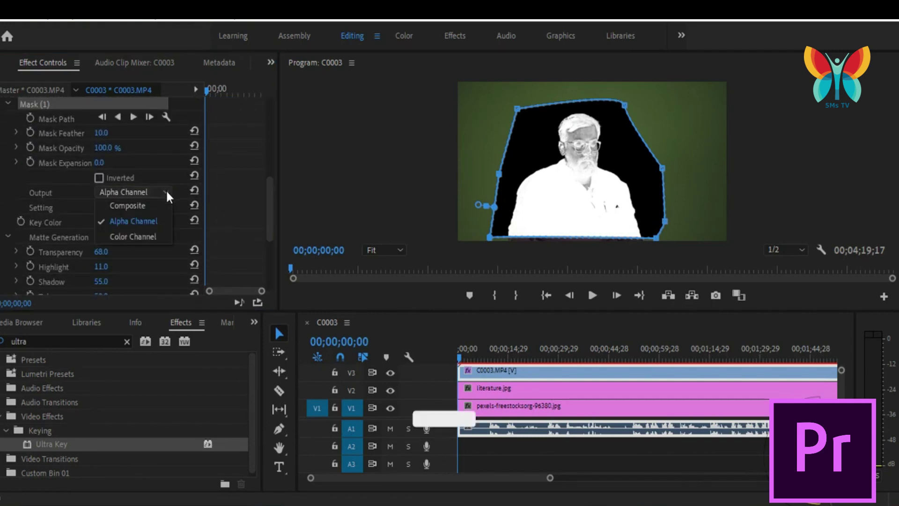
left_click(154, 203)
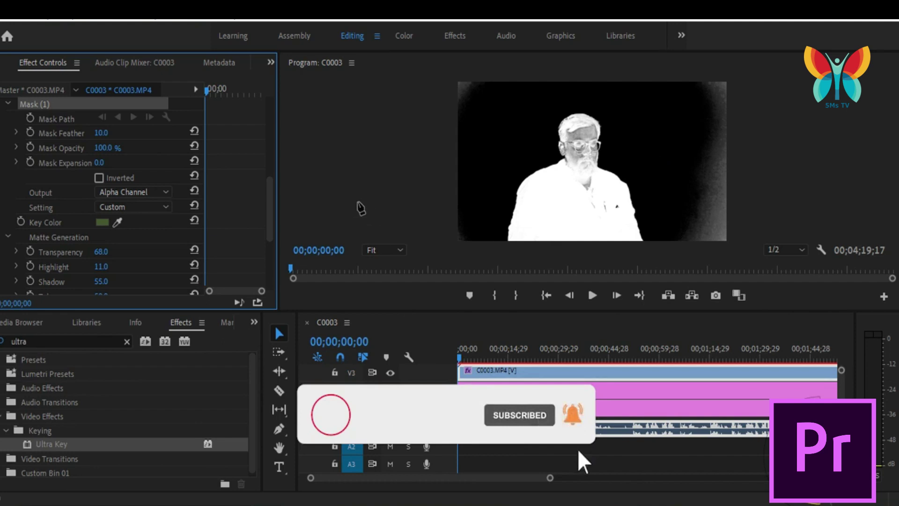
mouse_move(270, 212)
left_mouse_down()
mouse_move(271, 258)
mouse_move(270, 245)
left_mouse_up()
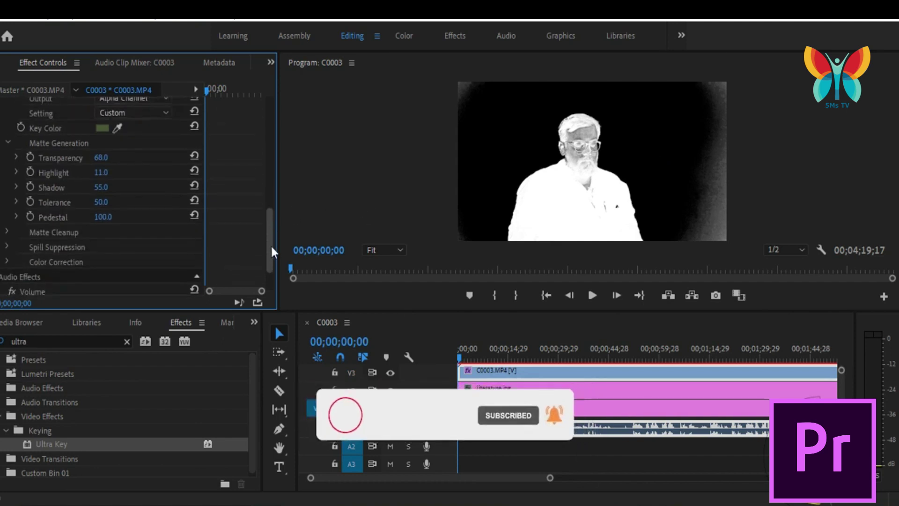
scroll(116, 164, "up", 5)
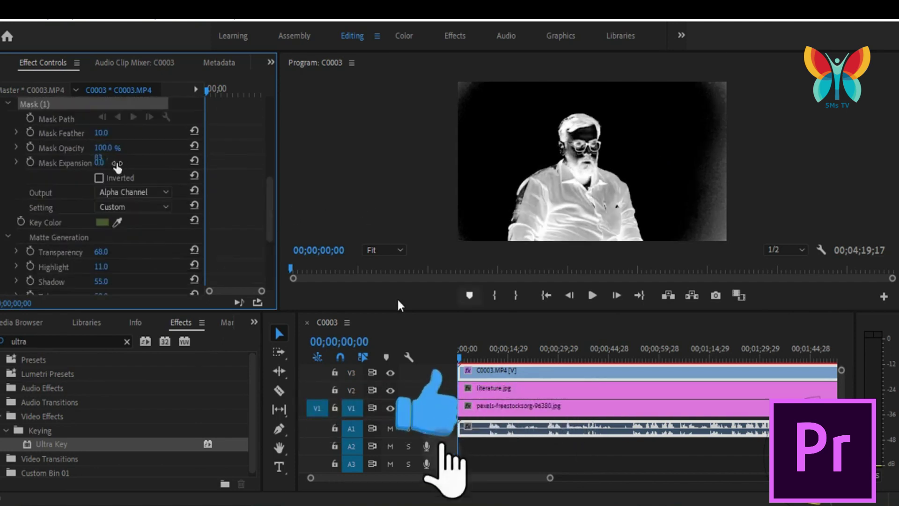
scroll(116, 164, "down", 5)
left_click_drag(106, 163, 100, 165)
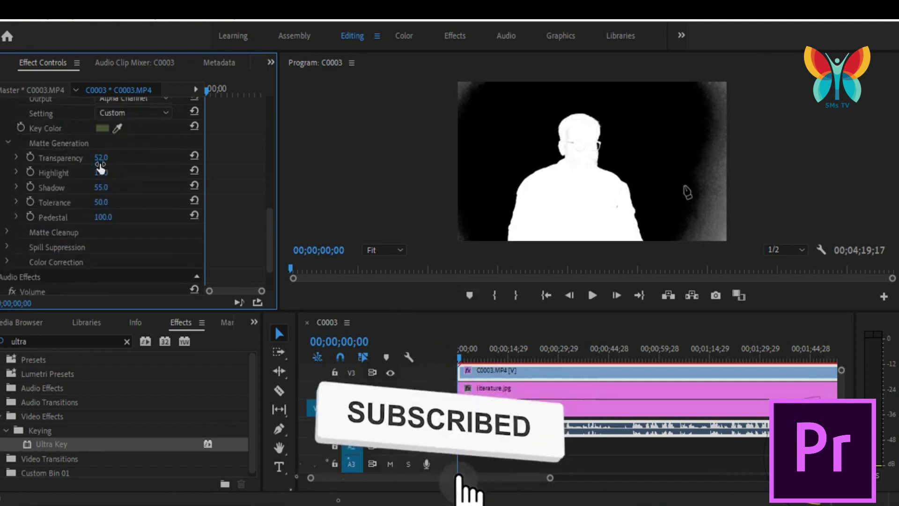
left_click_drag(269, 215, 277, 169)
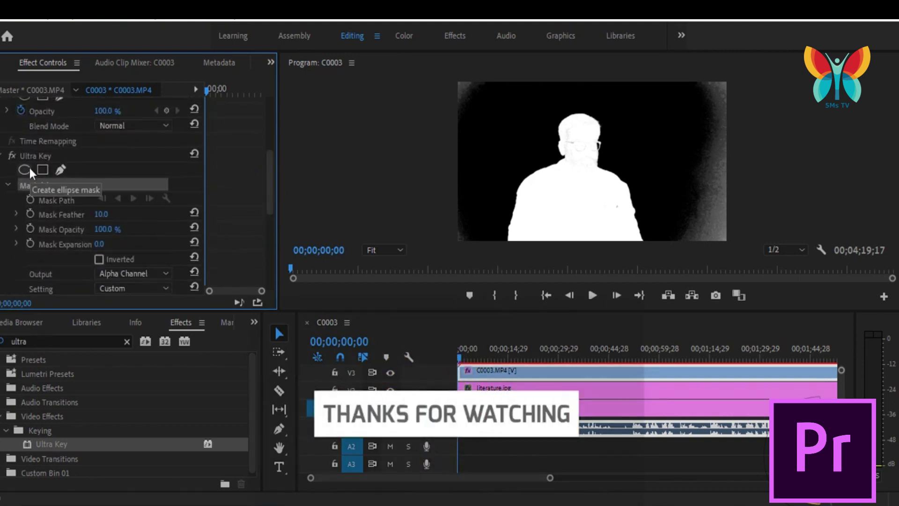
left_click(43, 170)
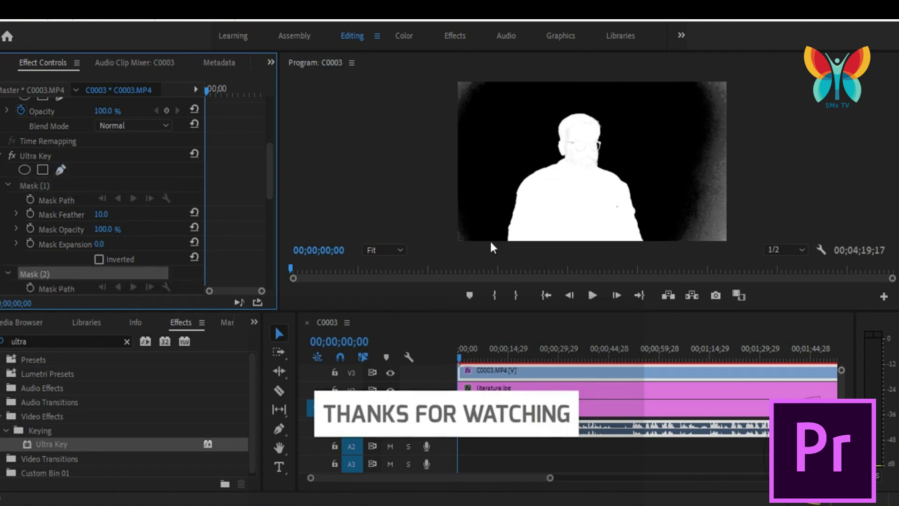
Outline the presenter's head and shoulders with Mask (2) points, redoing a badly placed start
left_click(505, 156)
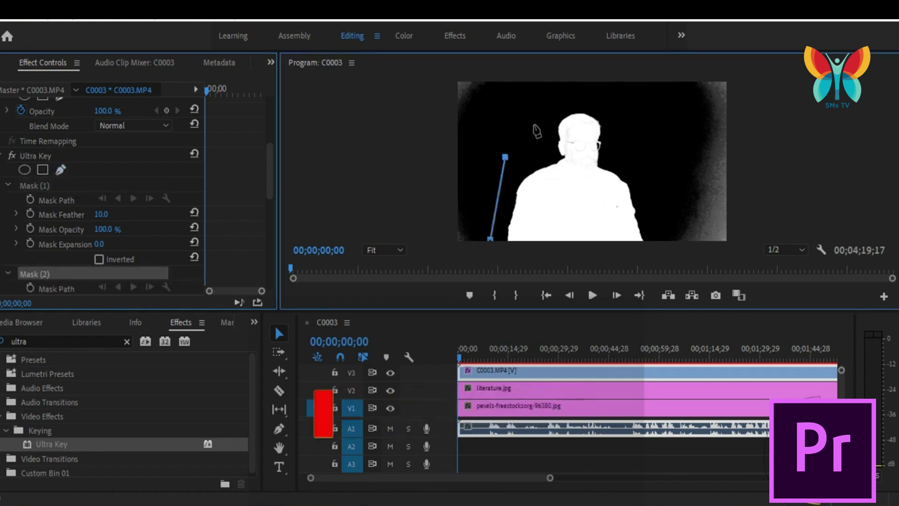
left_click(562, 104)
left_click(645, 115)
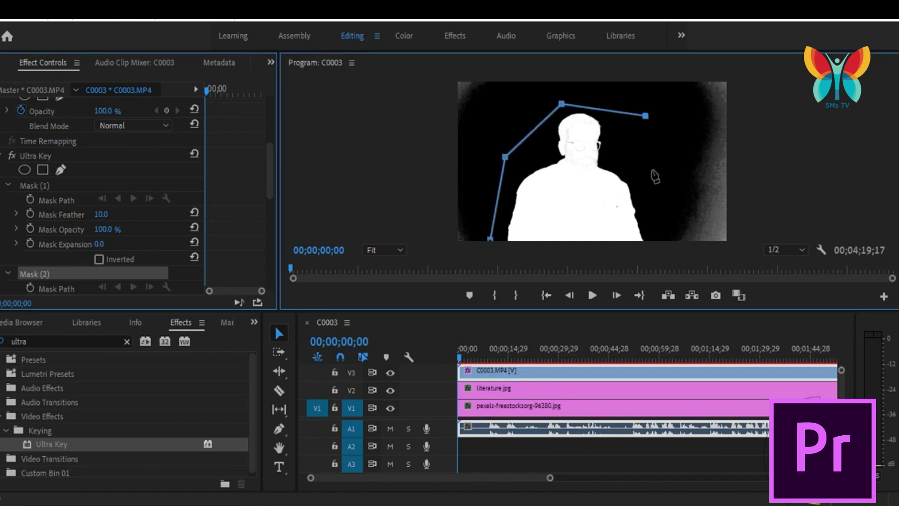
key("ctrl+z")
key("ctrl+z")
key("ctrl+z")
left_click(507, 163)
left_click(536, 117)
left_click(611, 112)
left_click(643, 142)
left_click(657, 173)
left_click(659, 204)
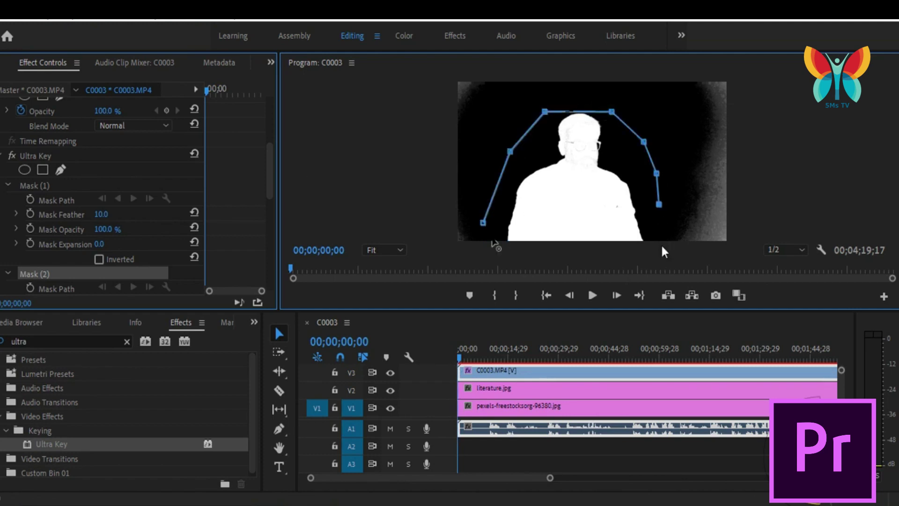
left_click(660, 236)
Finish Mask (2)'s bottom edge close to the body and close the path at its first point
left_click(505, 239)
left_click_drag(488, 239, 487, 242)
left_click(490, 236)
key("ctrl+z")
key("ctrl+z")
key("ctrl+z")
left_click(608, 239)
left_click(572, 238)
left_click(515, 238)
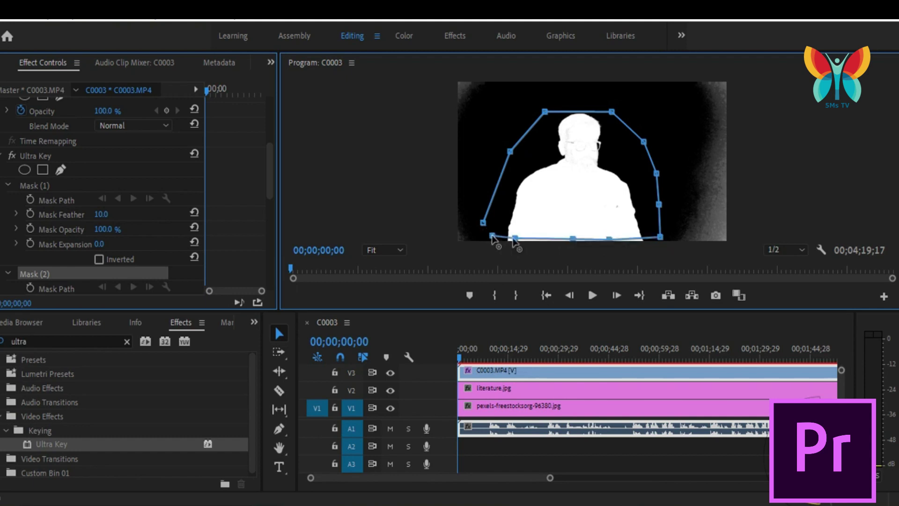
left_click(488, 232)
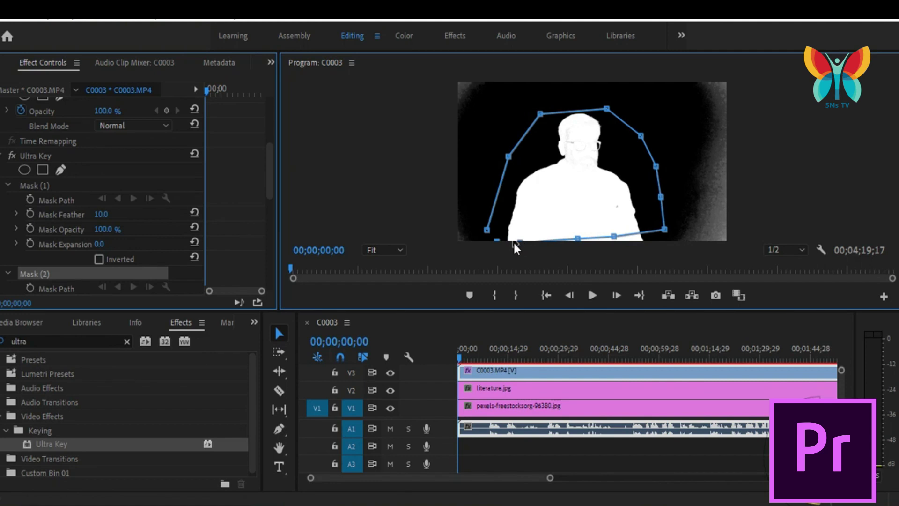
left_click(488, 232)
left_click_drag(269, 187, 269, 230)
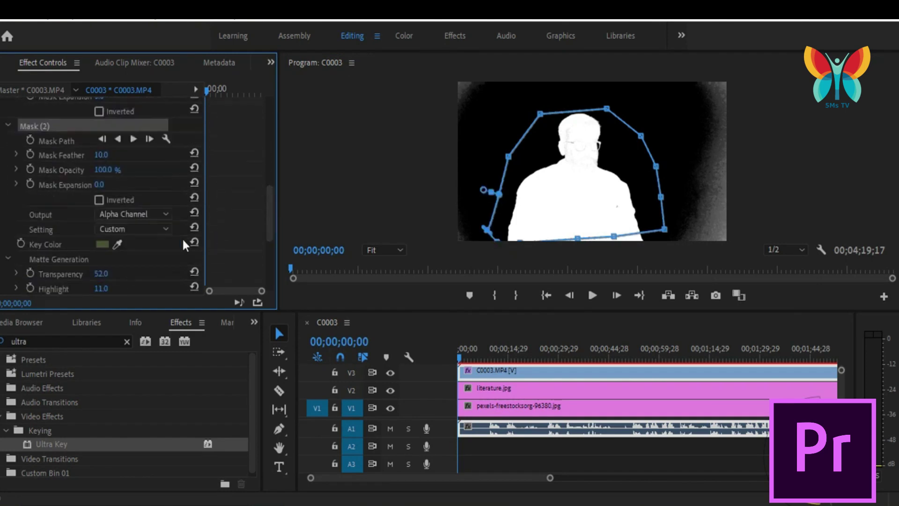
Set Ultra Key's Output from Alpha Channel to Composite
left_click(164, 214)
left_click(156, 223)
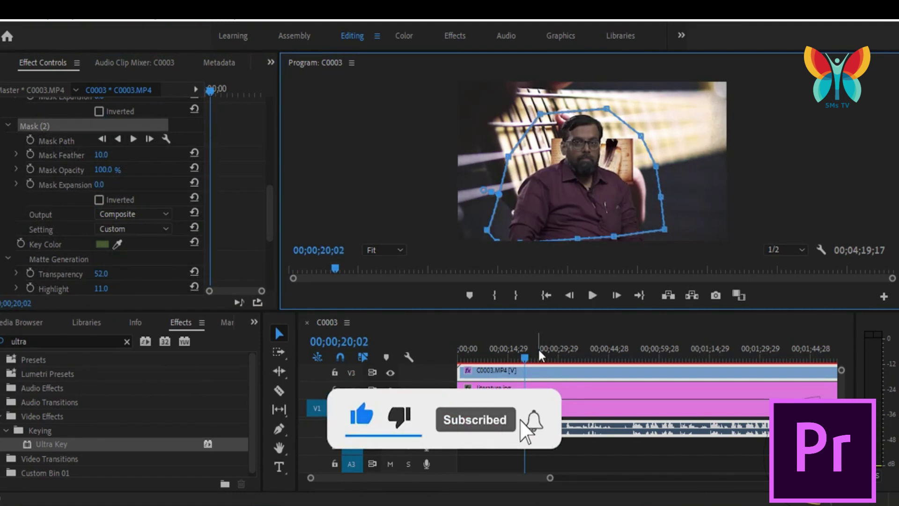
key("Left")
Preview the keyed presenter over the background, then hide the mask outline
key("space")
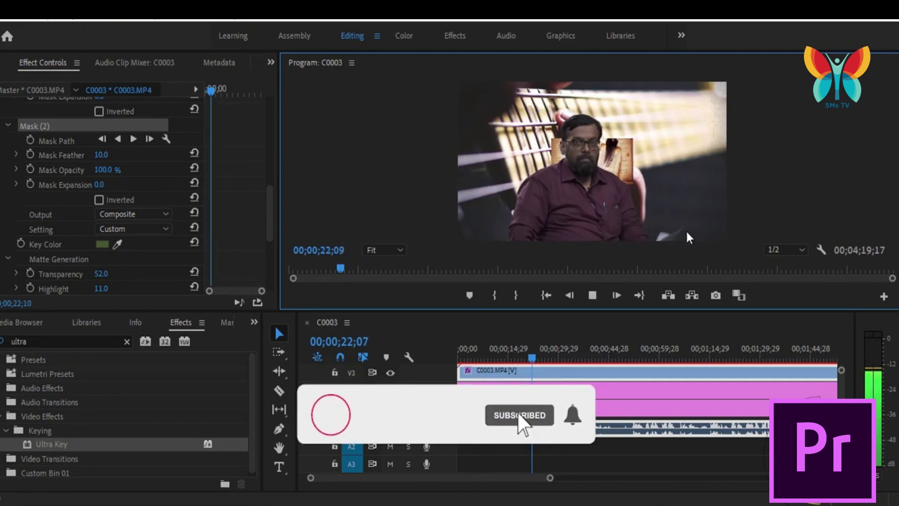
key("space")
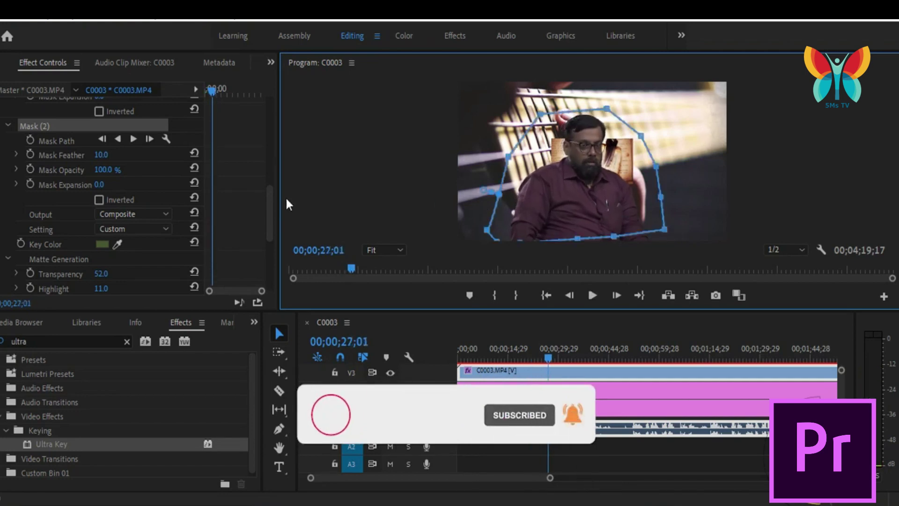
left_click(274, 215)
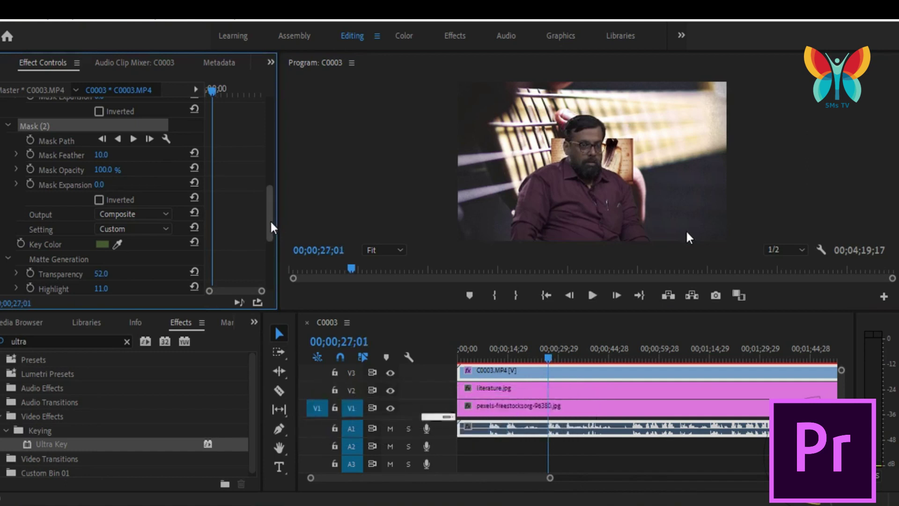
left_click_drag(270, 221, 270, 258)
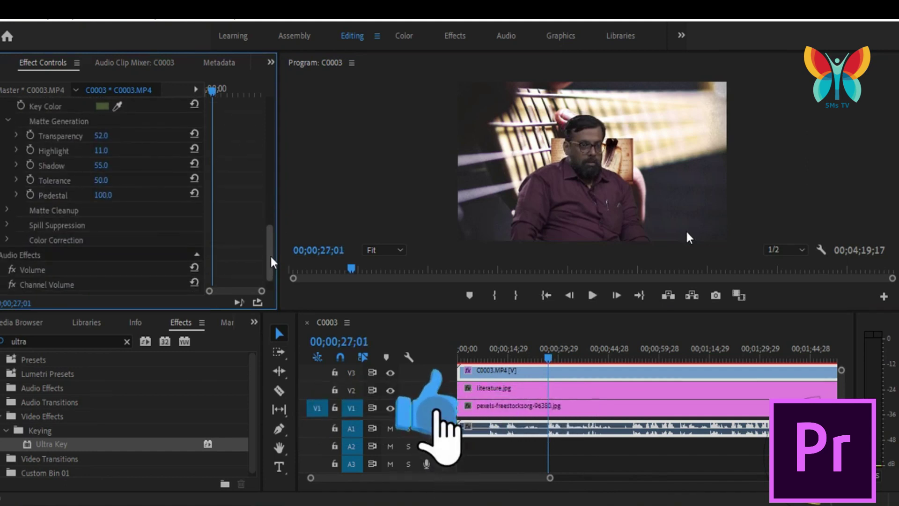
Scrub Ultra Key's matte Shadow up to 59, then settle it at 44
left_click_drag(271, 257, 268, 248)
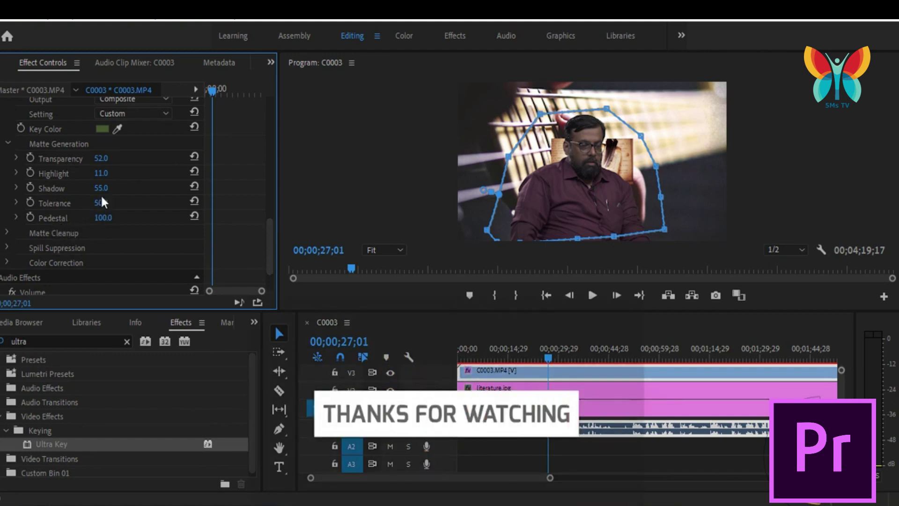
left_click_drag(101, 188, 105, 192)
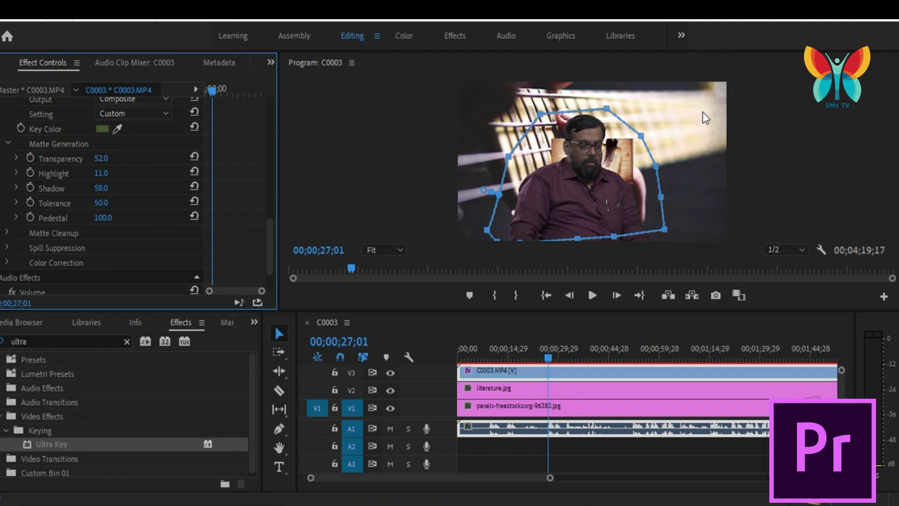
left_click_drag(100, 188, 87, 190)
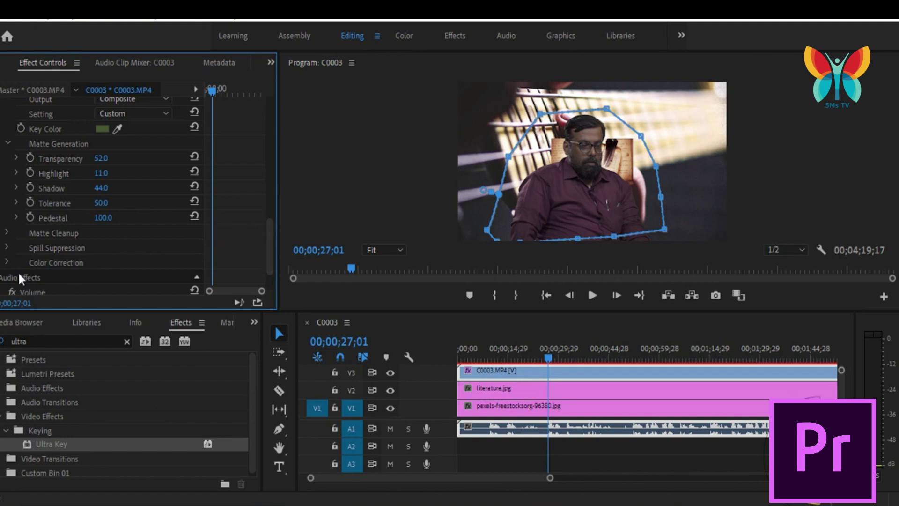
In Ultra Key's Color Correction, set Saturation 86, Hue -7 and Luminance 143 to brighten the presenter
left_click(7, 262)
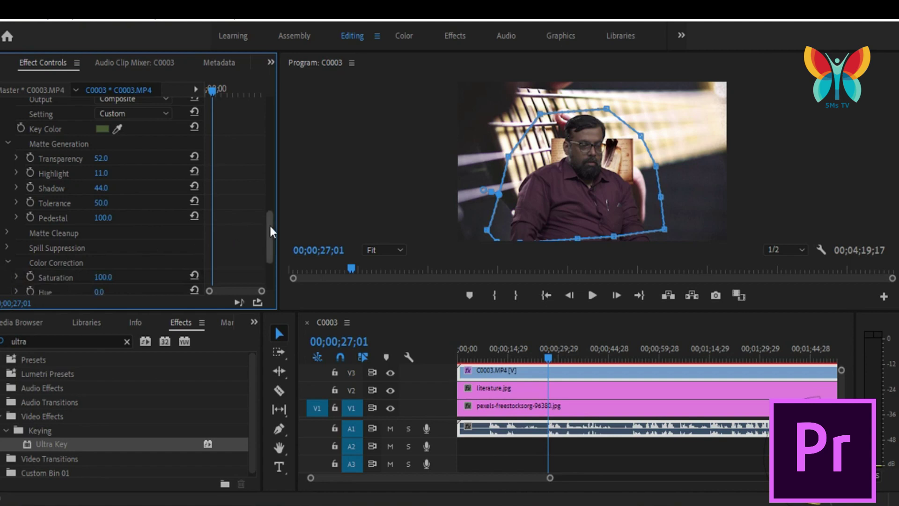
left_click_drag(270, 227, 271, 252)
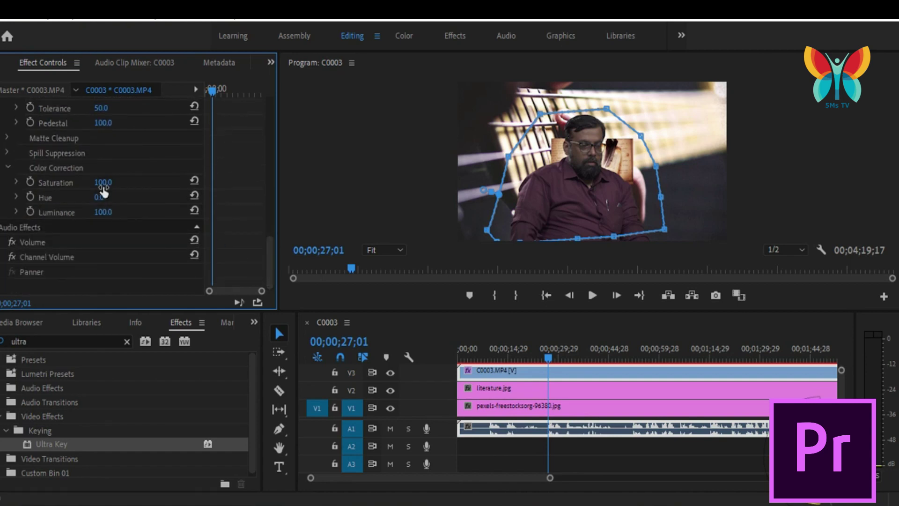
mouse_move(103, 185)
left_mouse_down()
mouse_move(127, 197)
mouse_move(104, 199)
mouse_move(121, 202)
mouse_move(109, 215)
mouse_move(131, 219)
left_mouse_up()
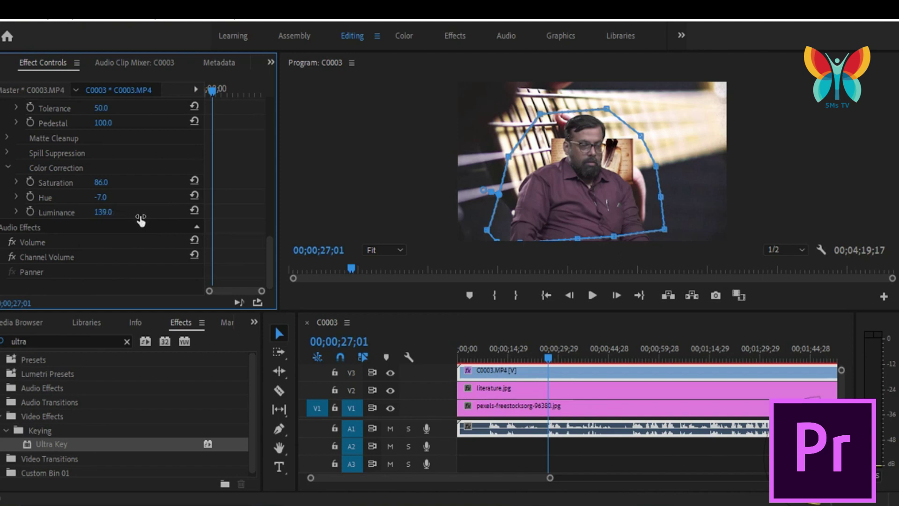
left_click_drag(143, 221, 140, 220)
left_click_drag(271, 247, 267, 234)
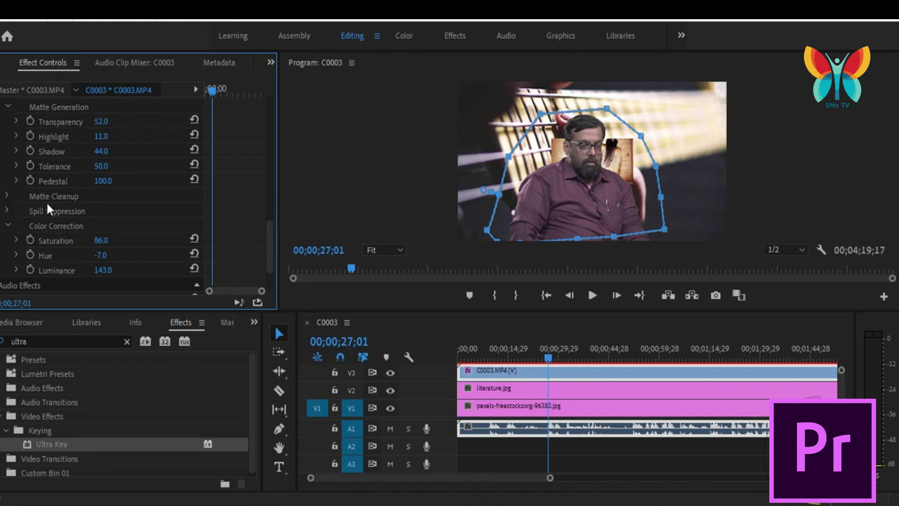
In Ultra Key's Matte Cleanup, set Choke 55, Soften 23 and Contrast 24, keeping Mid Point 50
left_click(7, 196)
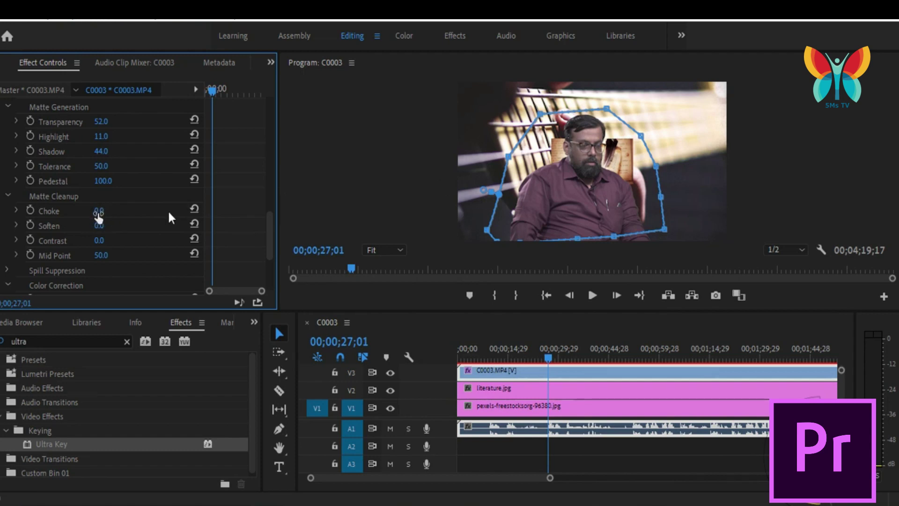
mouse_move(98, 215)
left_mouse_down()
mouse_move(136, 215)
mouse_move(106, 213)
mouse_move(119, 230)
mouse_move(100, 227)
mouse_move(117, 240)
left_mouse_up()
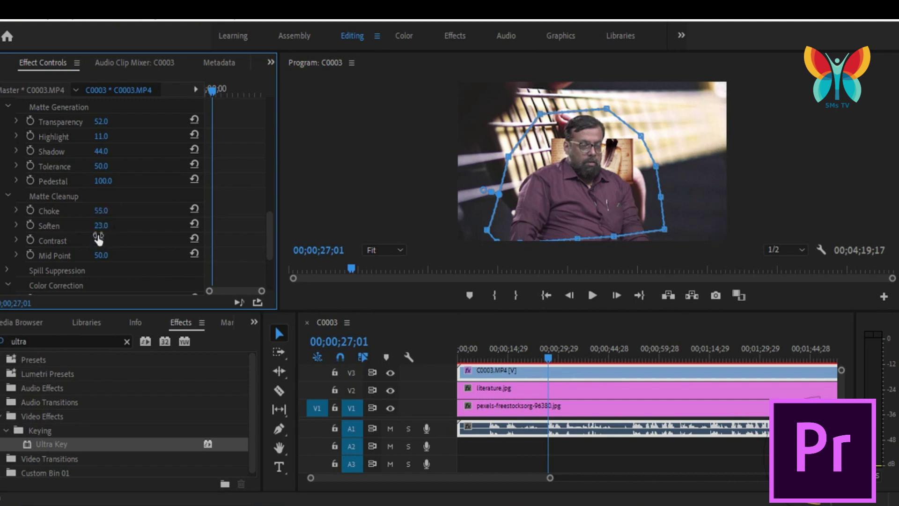
left_click_drag(102, 240, 116, 241)
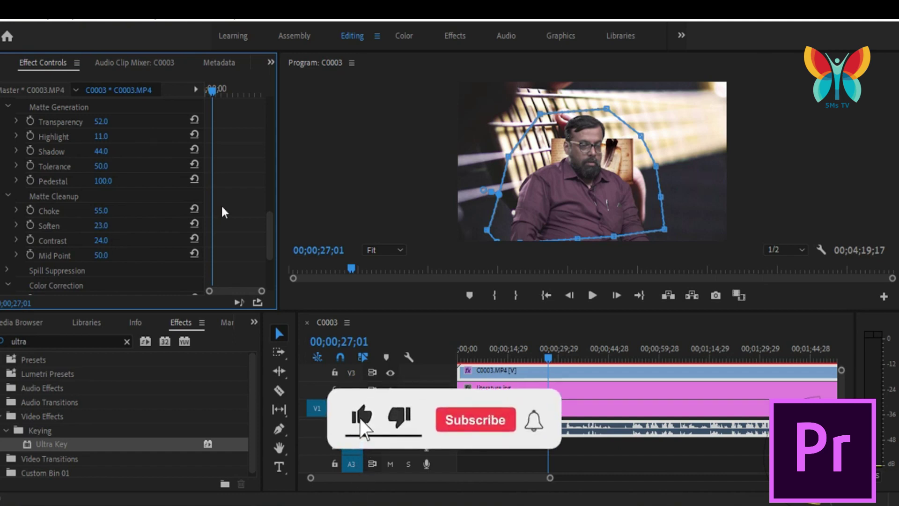
left_click(697, 198)
key("space")
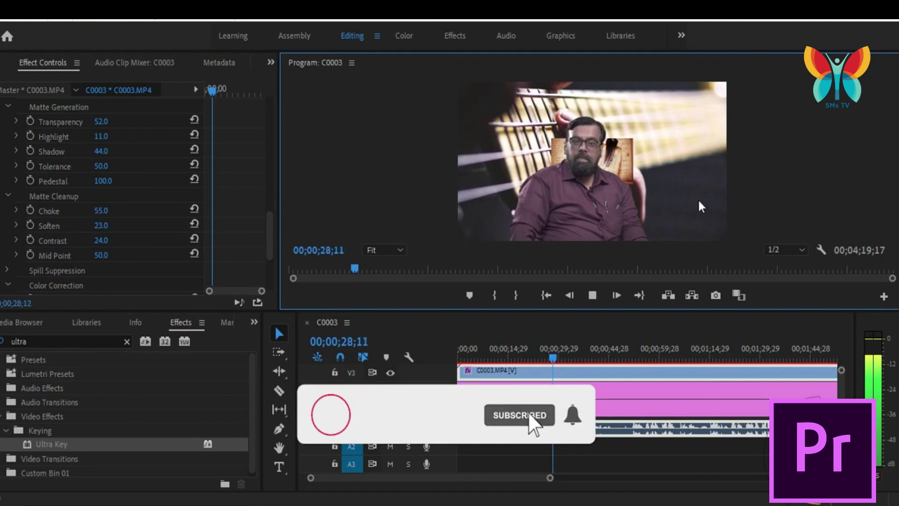
key("space")
key("Down")
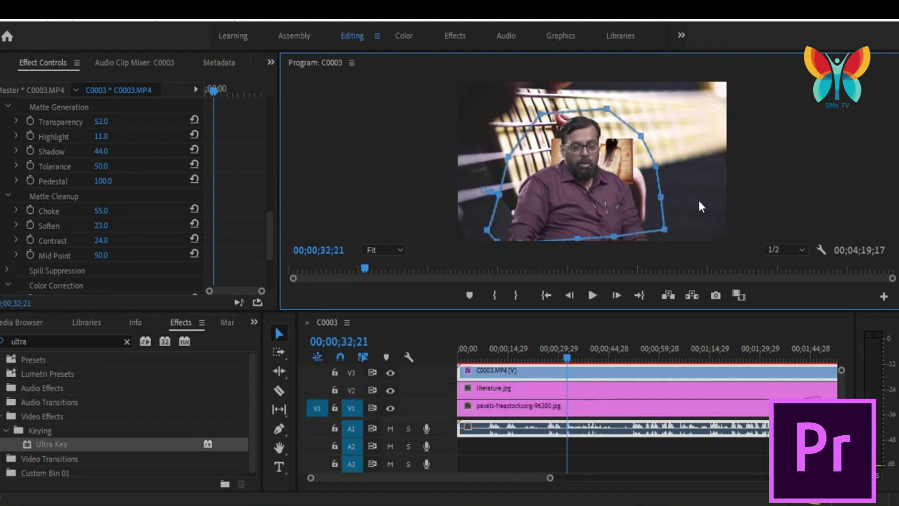
key("space")
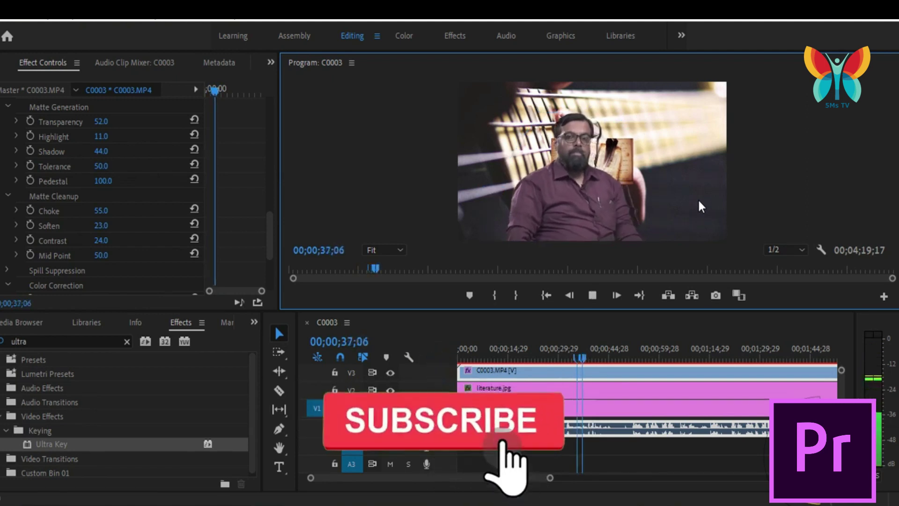
key("j")
key("j")
key("j")
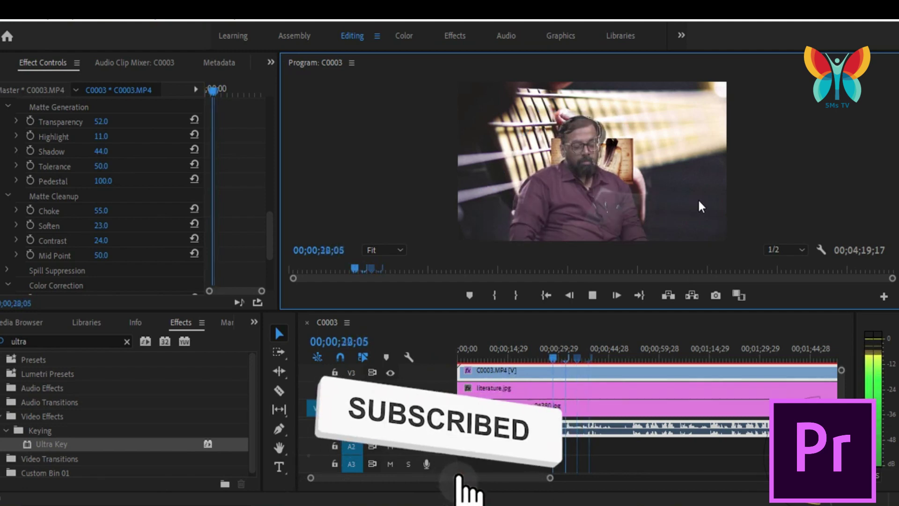
key("space")
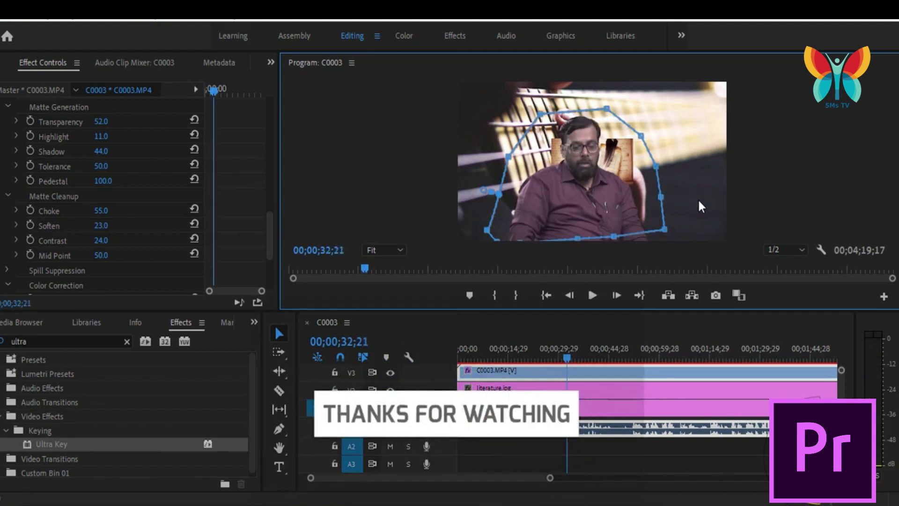
key("space")
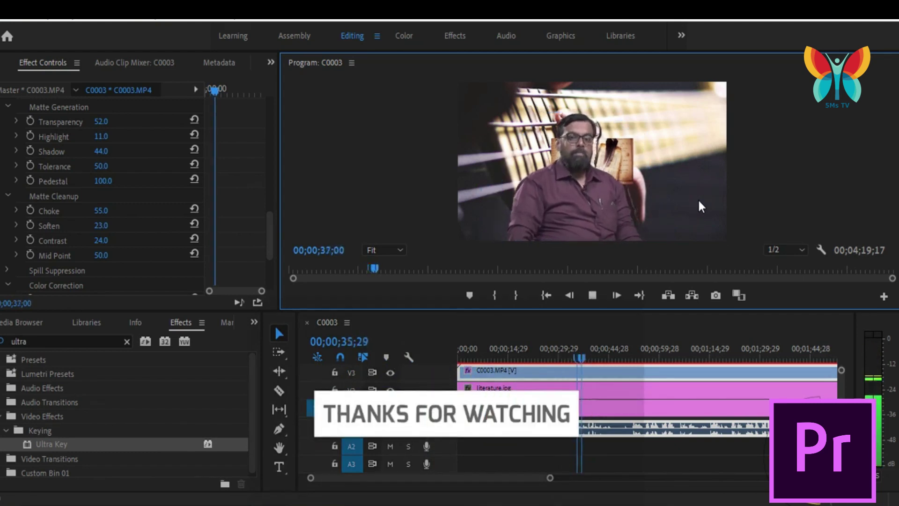